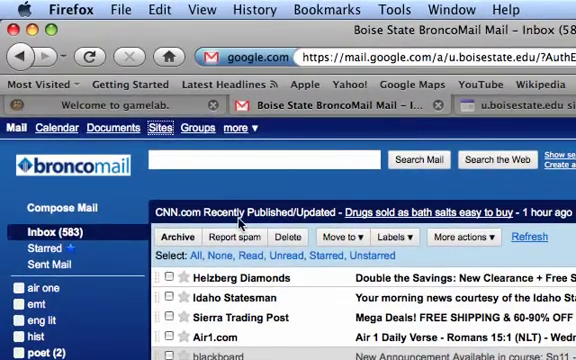
# Go to the Duncan Portfolio site, view its Files, and open the Standard 3 page.
pyautogui.click(158, 131)
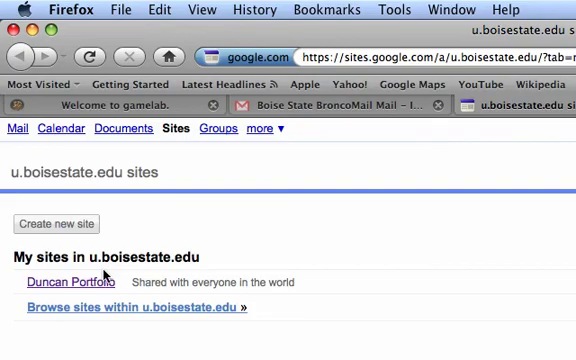
pyautogui.click(84, 290)
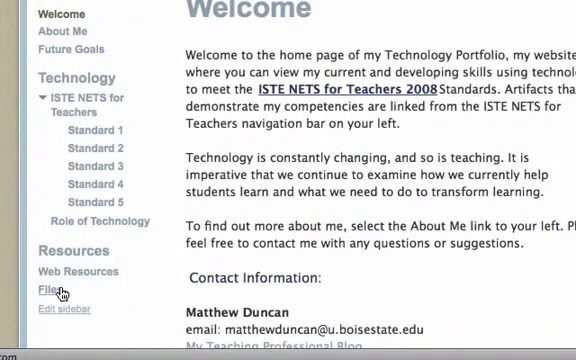
pyautogui.click(60, 293)
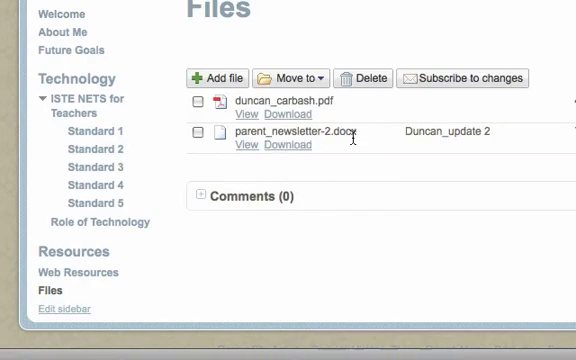
pyautogui.click(106, 176)
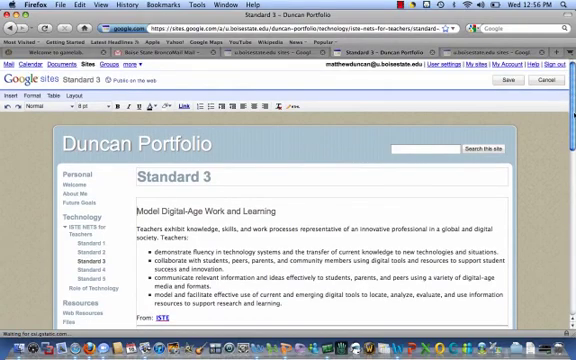
pyautogui.scroll(-5, 574, 118)
pyautogui.scroll(-2, 574, 118)
pyautogui.scroll(-2, 574, 118)
pyautogui.scroll(-2, 574, 118)
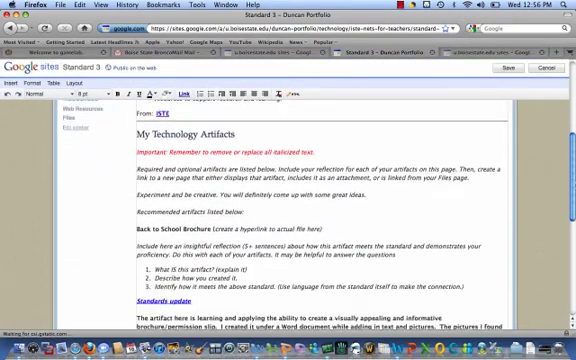
pyautogui.scroll(-1, 320, 220)
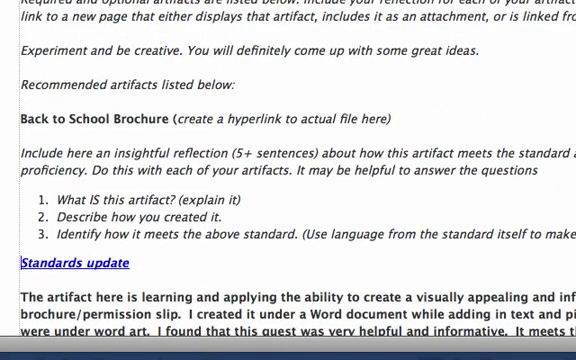
# Type 'Standards update' on a new line below the existing link and select it.
pyautogui.click(57, 233)
pyautogui.write('anda')
pyautogui.press('BackSpace')
pyautogui.press('BackSpace')
pyautogui.press('BackSpace')
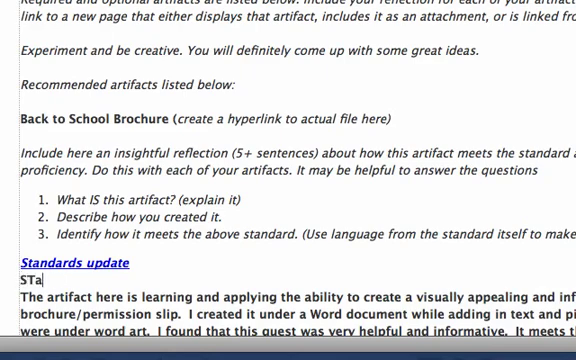
pyautogui.press('BackSpace')
pyautogui.press('BackSpace')
pyautogui.write('anda')
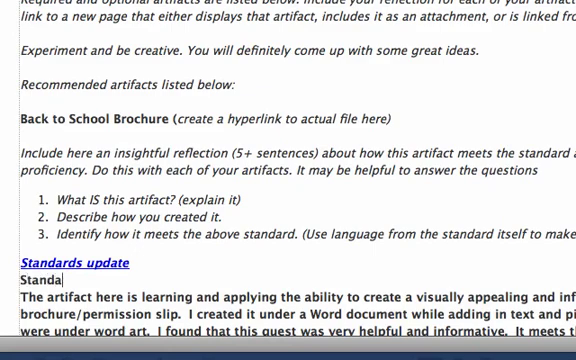
pyautogui.write('rds u')
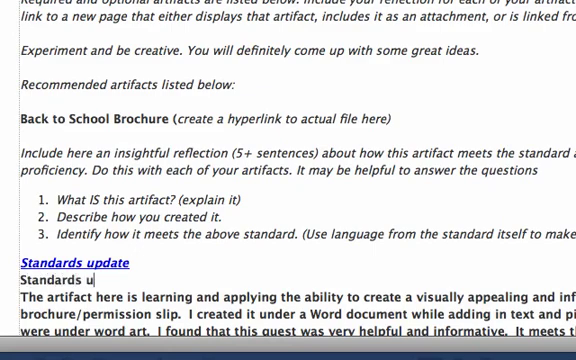
pyautogui.write('pdate')
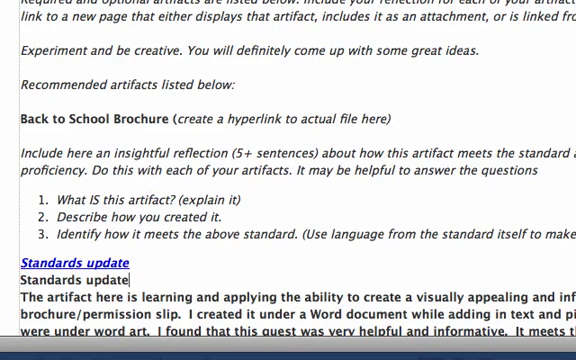
pyautogui.hotkey('shift', 'Left')
pyautogui.hotkey('shift', 'Left')
pyautogui.hotkey('shift', 'Left')
pyautogui.hotkey('shift', 'Left')
pyautogui.hotkey('shift', 'Left')
pyautogui.hotkey('shift', 'Left')
pyautogui.hotkey('shift', 'Left')
pyautogui.hotkey('shift', 'Left')
pyautogui.hotkey('shift', 'Left')
pyautogui.hotkey('shift', 'Left')
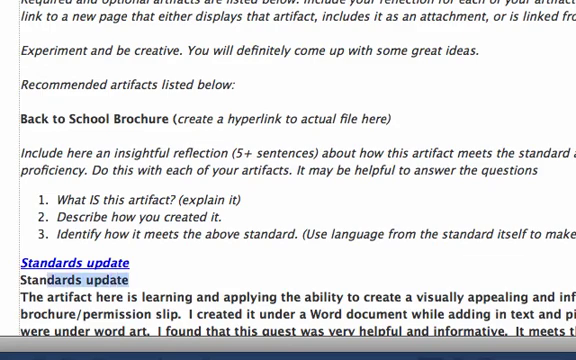
pyautogui.hotkey('shift', 'Left')
pyautogui.hotkey('shift', 'Left')
pyautogui.hotkey('shift', 'Left')
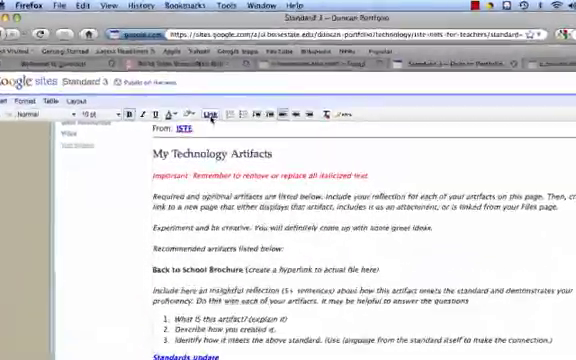
# Link the selected text to parent_newsletter-2.docx, found by searching pages for 'Duncan'.
pyautogui.click(210, 115)
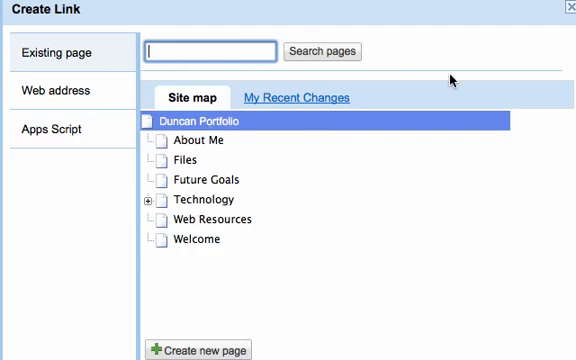
pyautogui.write('Duncan')
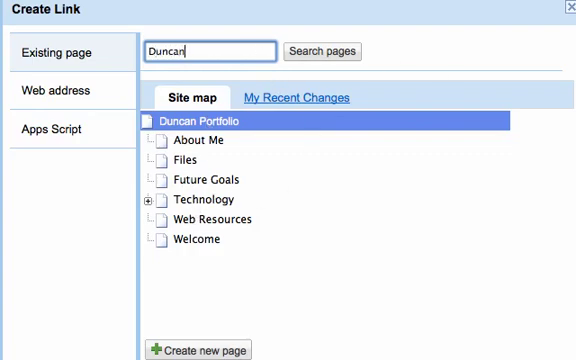
pyautogui.click(319, 52)
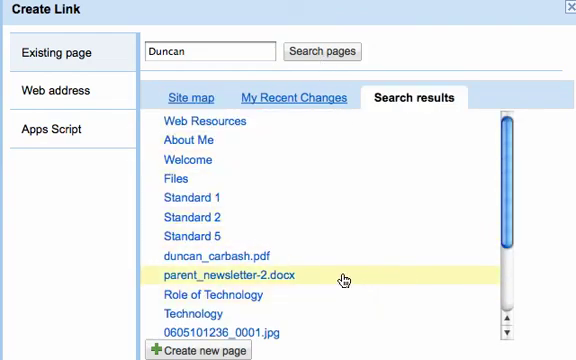
pyautogui.click(344, 280)
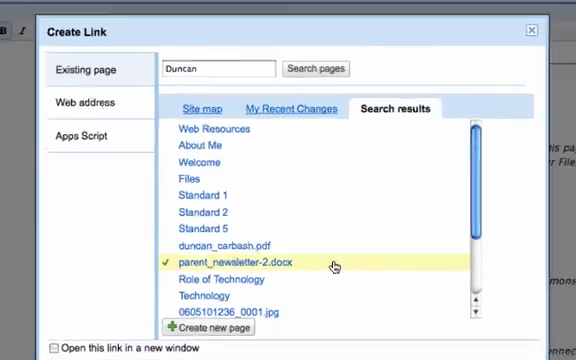
pyautogui.rightClick(334, 266)
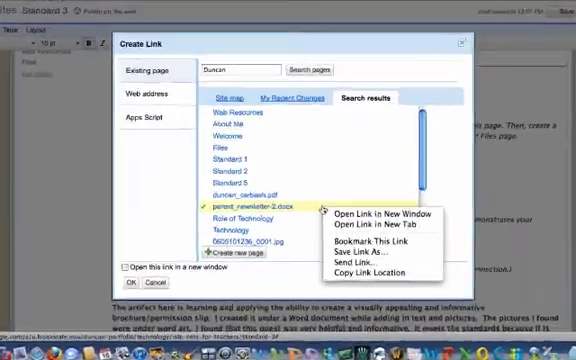
pyautogui.click(296, 211)
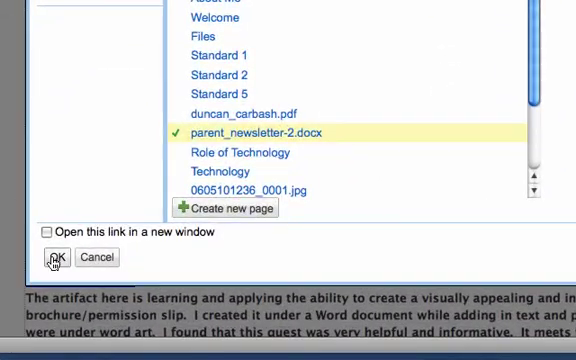
pyautogui.click(132, 282)
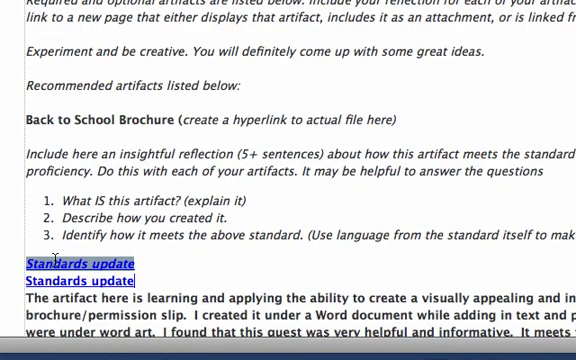
# Select the new Standards update link line and save the Standard 3 page.
pyautogui.click(136, 283)
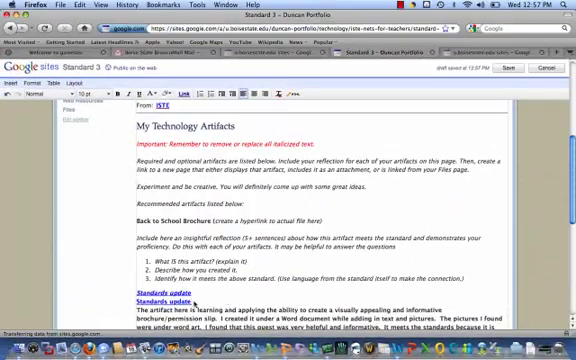
pyautogui.tripleClick(176, 302)
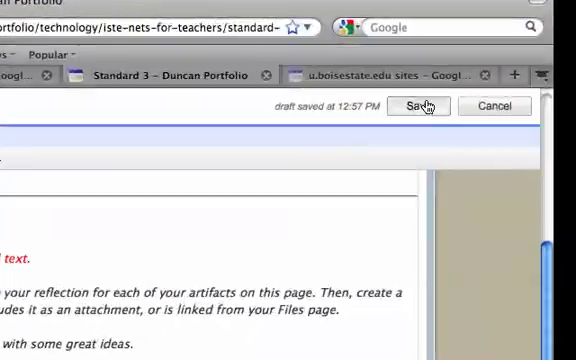
pyautogui.click(427, 107)
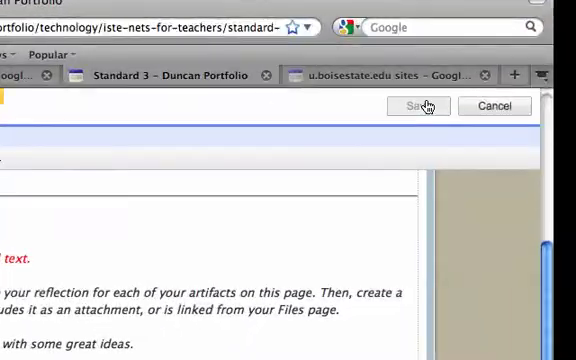